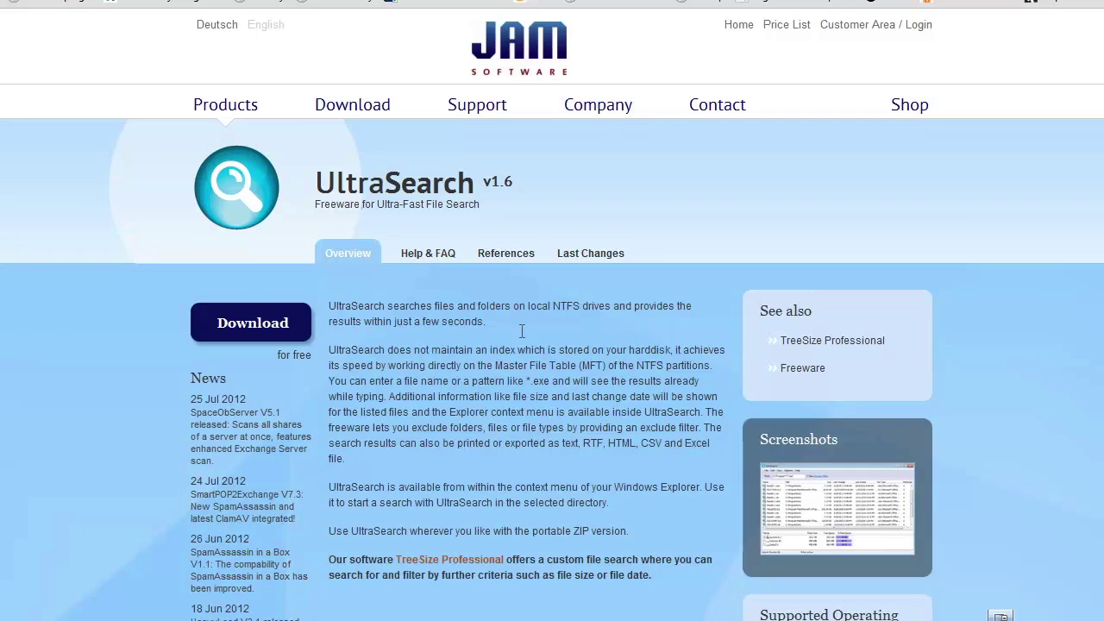
Go to the UltraSearch V1.61 freeware download page on the JAM Software site.
left_click(242, 325)
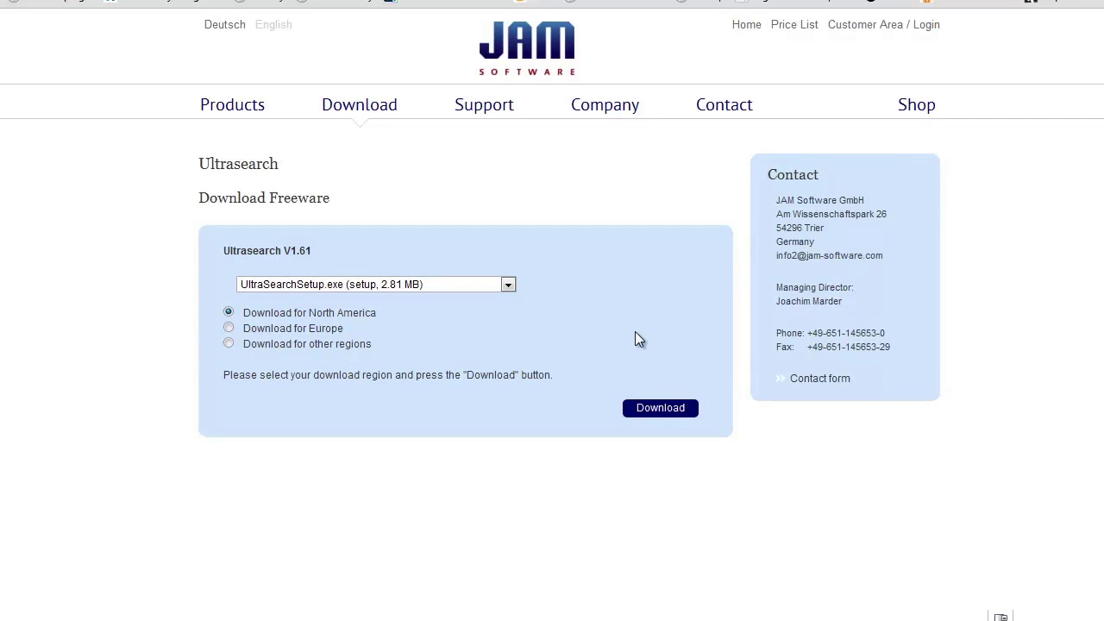
Download UltraSearchSetup.exe and run it, approving the security warning and User Account Control prompt.
left_click(657, 410)
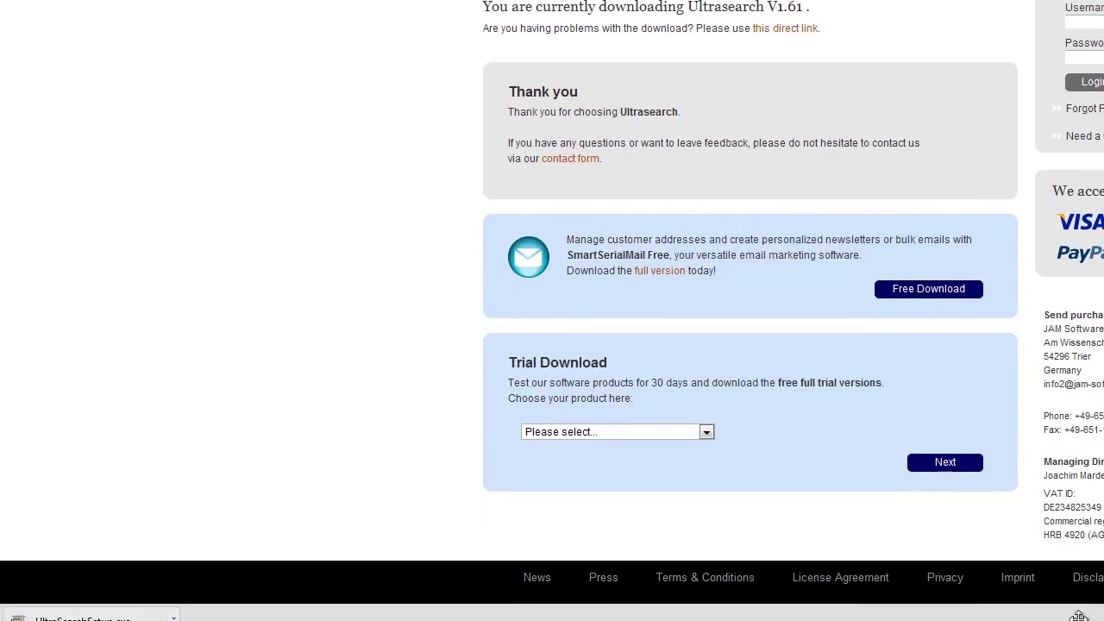
left_click(121, 608)
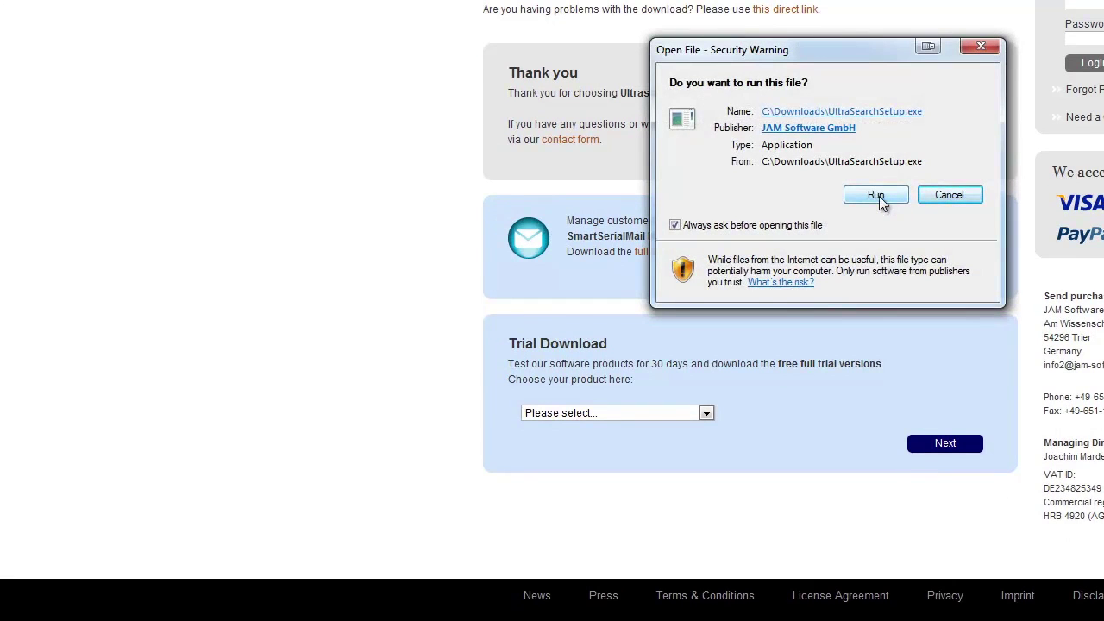
left_click(878, 195)
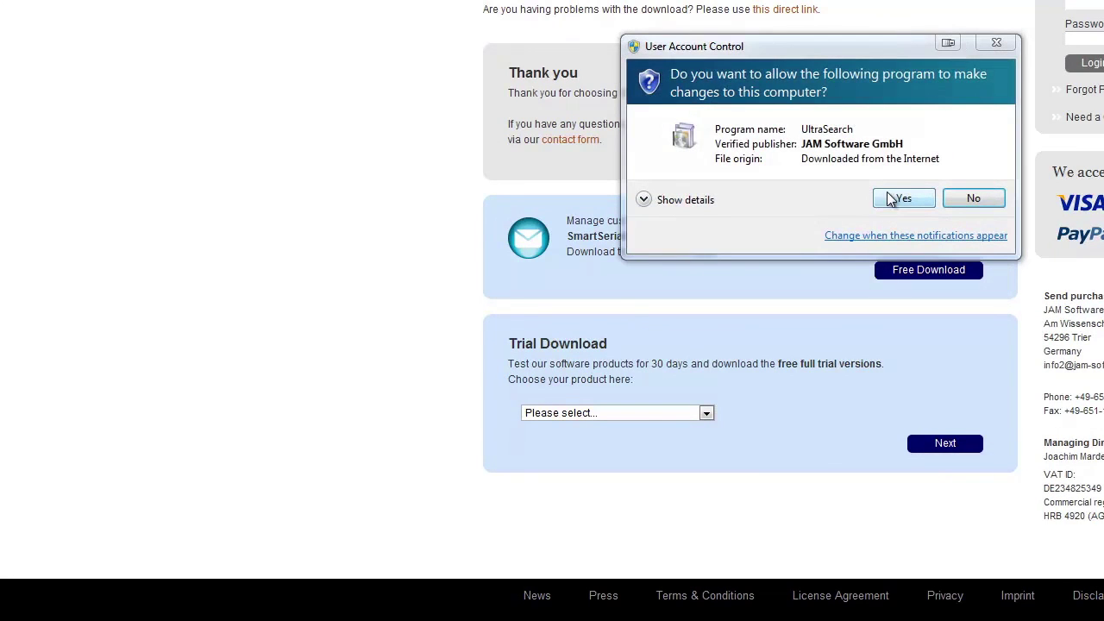
left_click(905, 199)
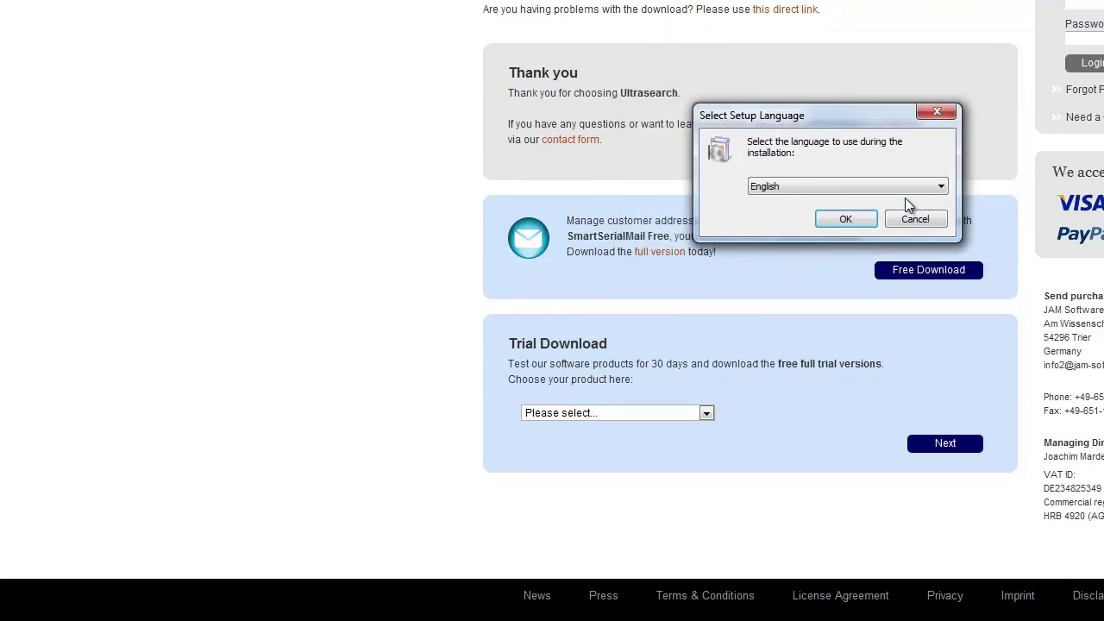
Install UltraSearch in English, accepting the license, default Program Files folder and Start menu entry.
left_click(863, 221)
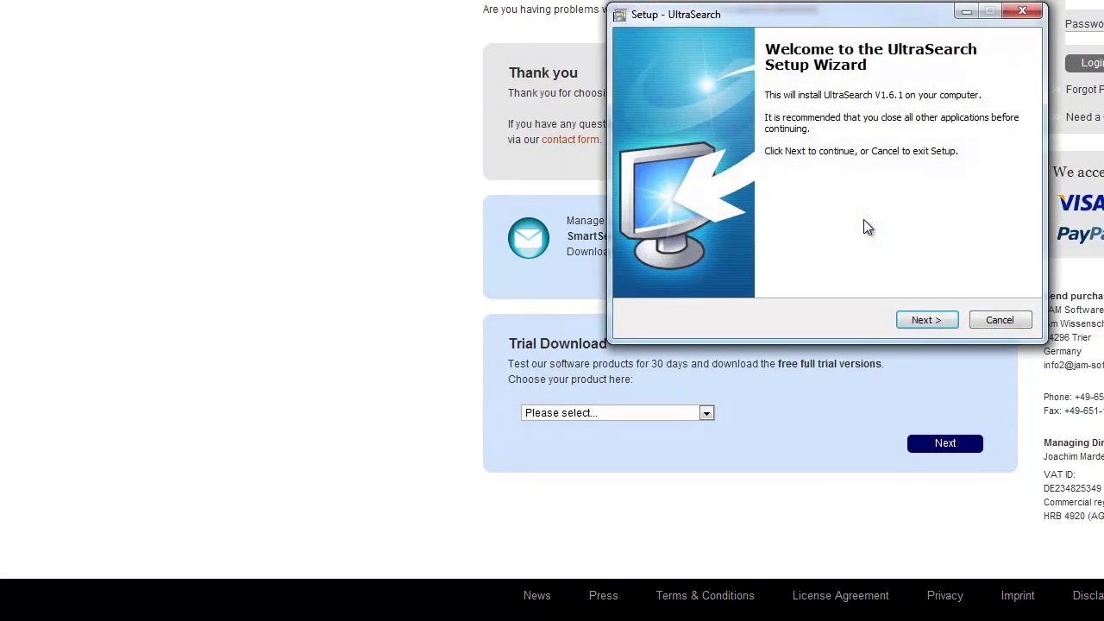
left_click(925, 320)
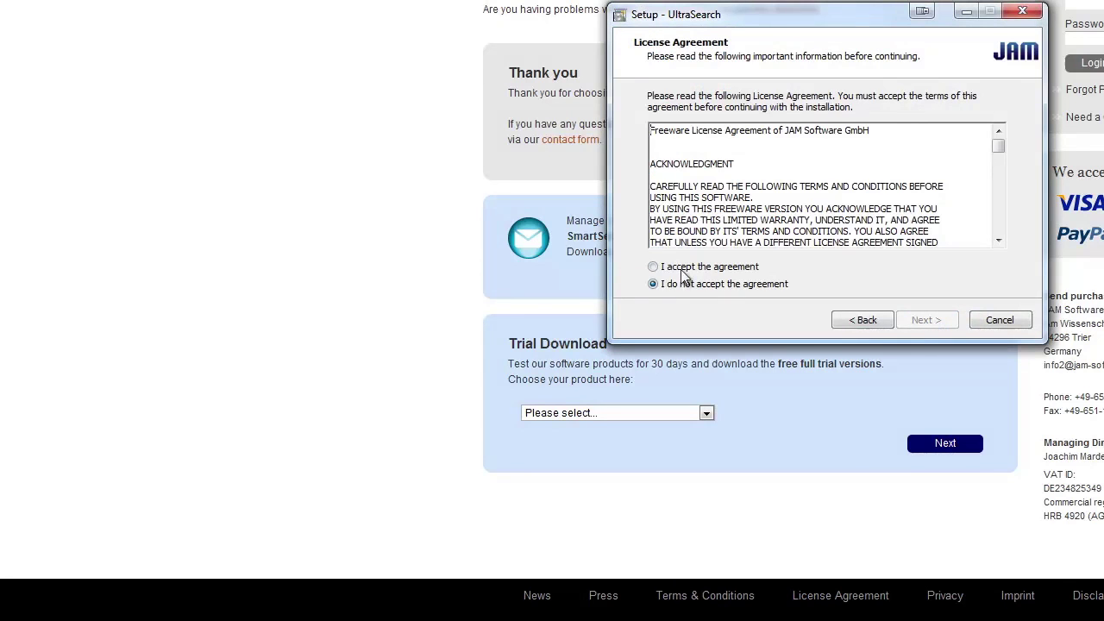
left_click(653, 267)
left_click(916, 321)
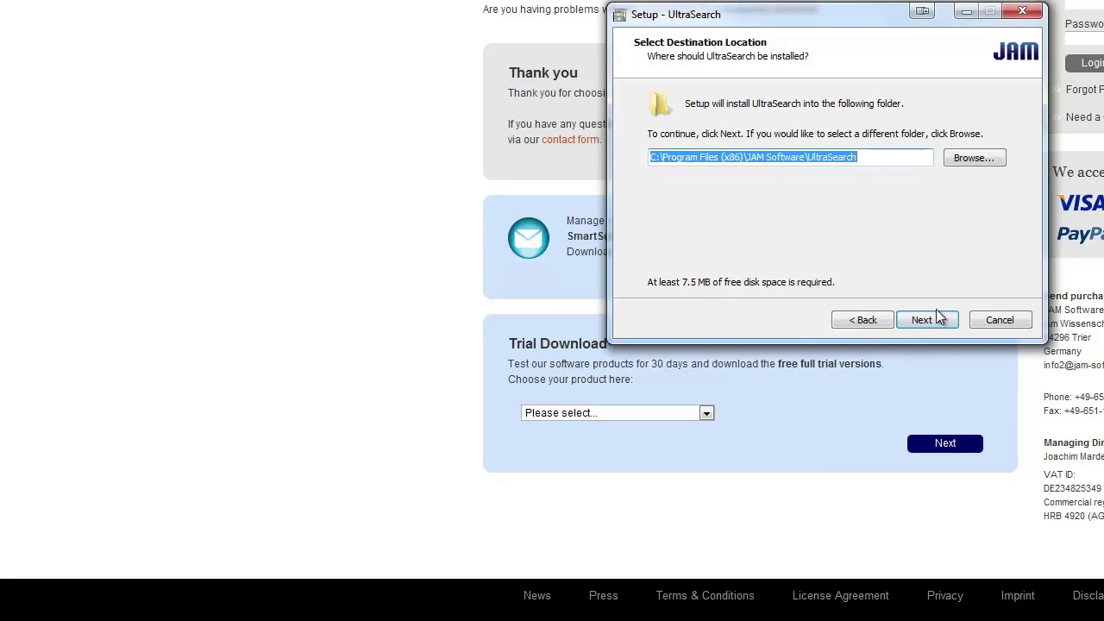
left_click(936, 319)
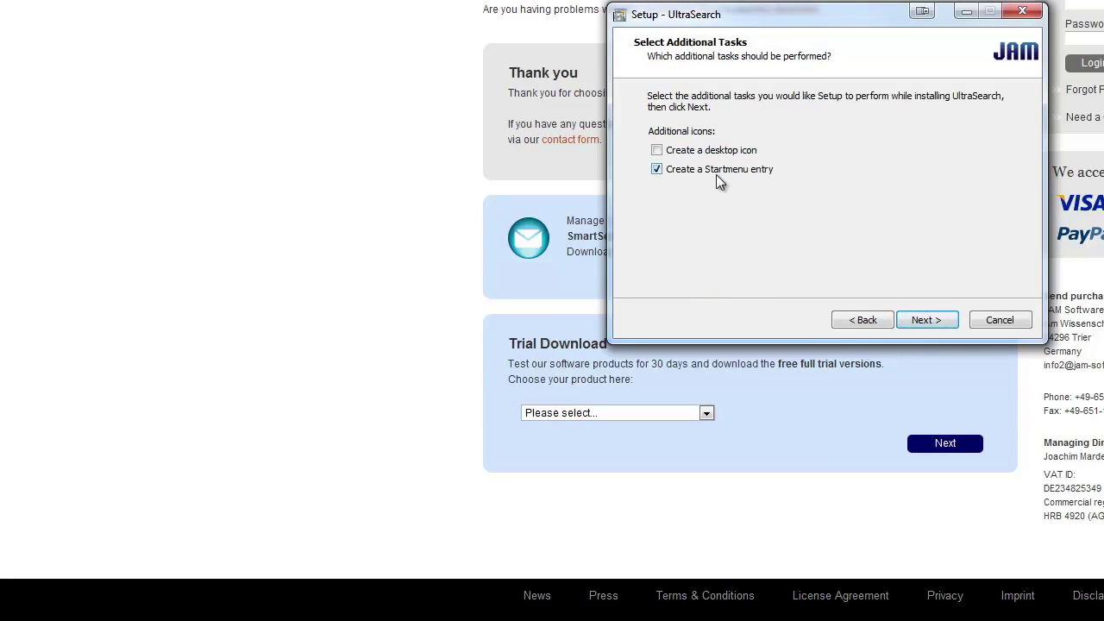
left_click(937, 315)
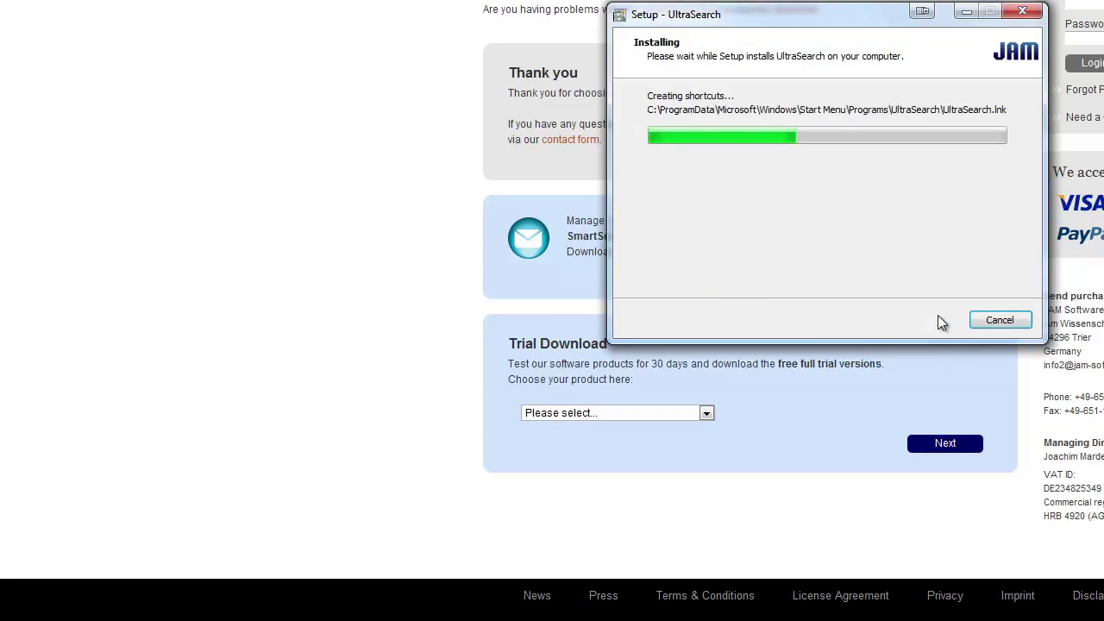
left_click(938, 320)
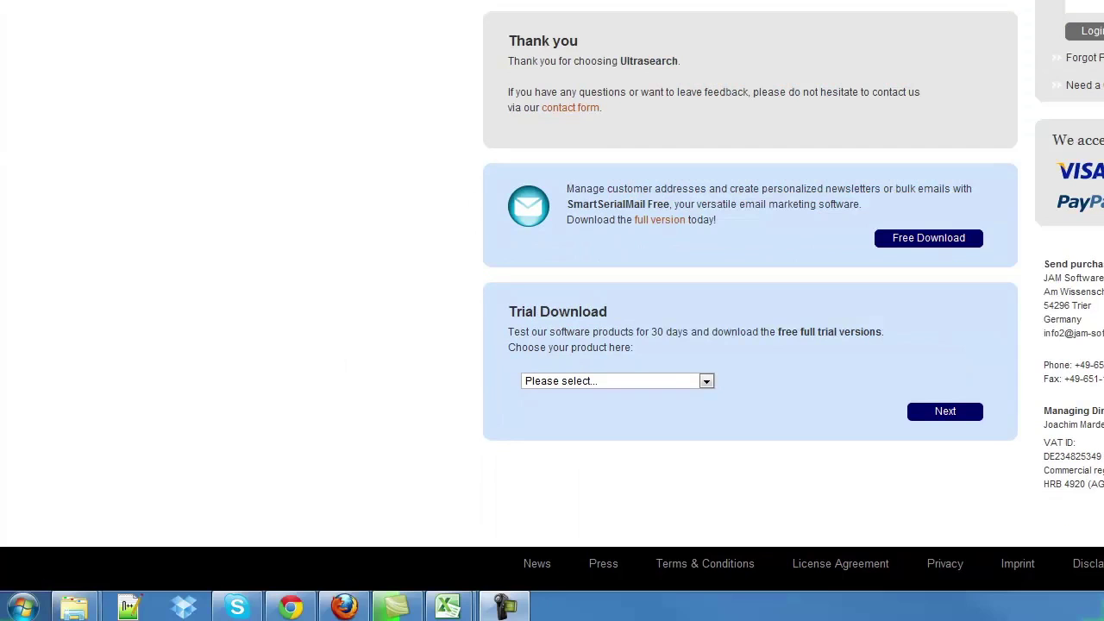
Search the Start menu for 'ul' and launch UltraSearch, allowing it elevated rights.
left_click(23, 607)
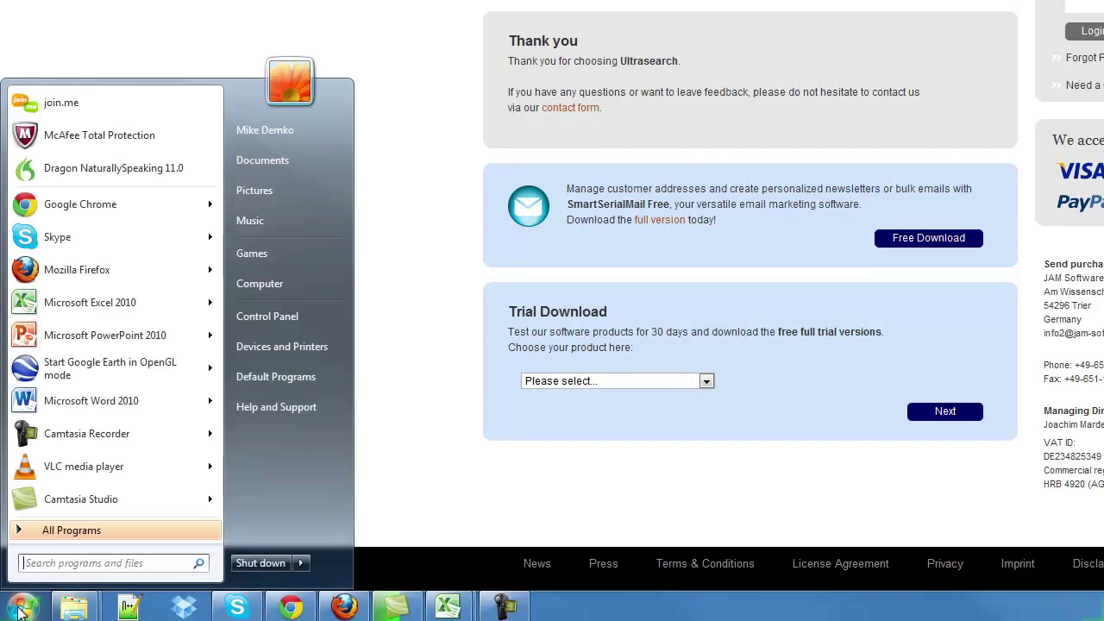
left_click(76, 562)
type("ul")
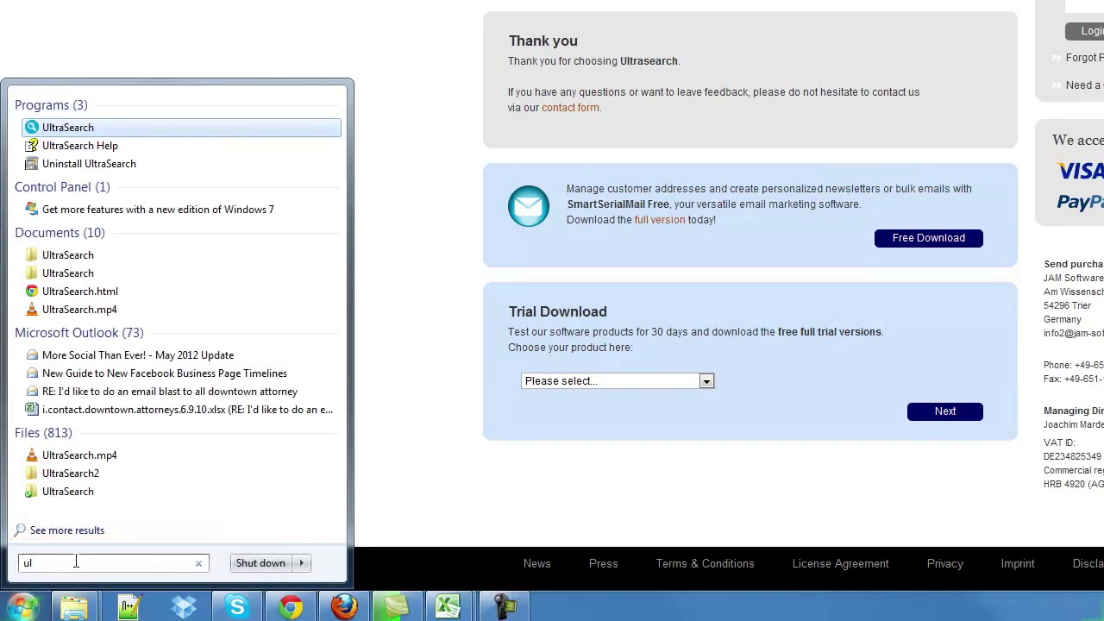
right_click(84, 131)
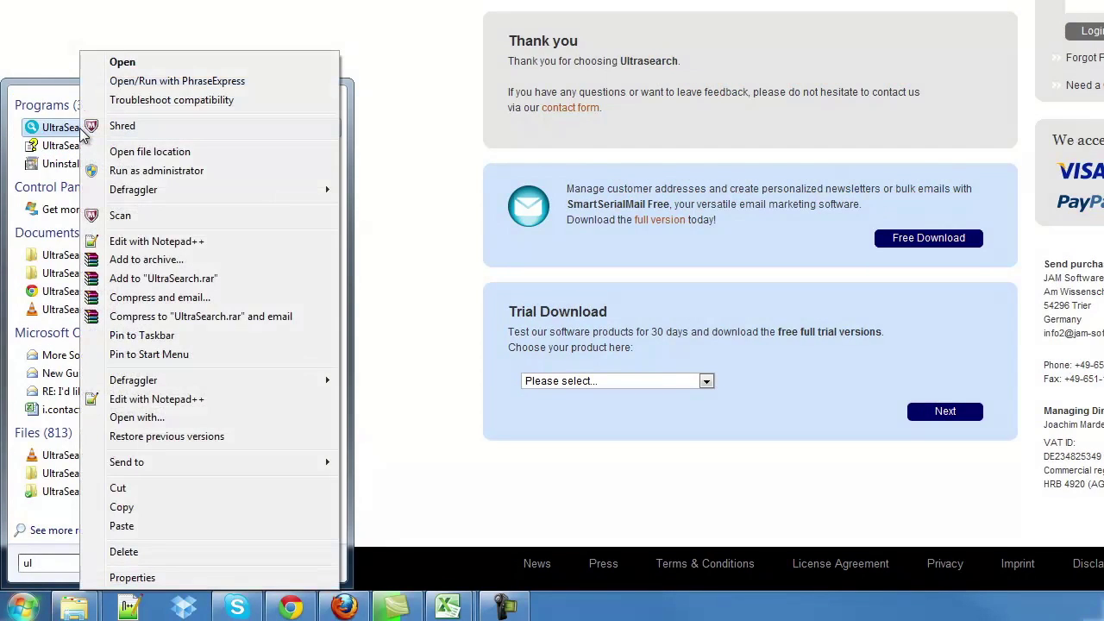
left_click(164, 354)
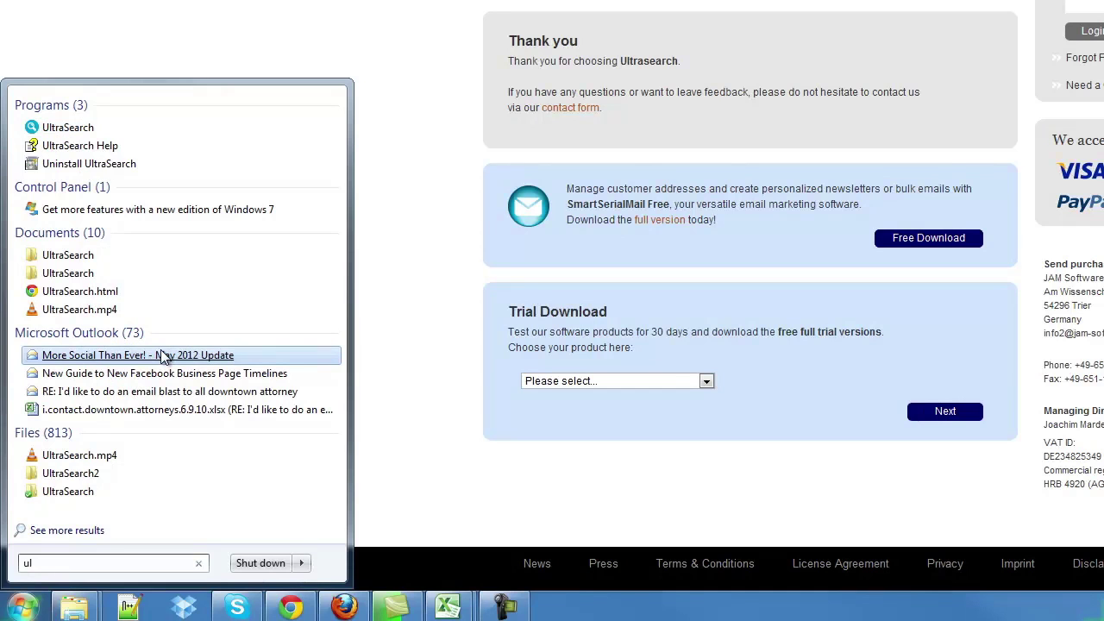
left_click(67, 129)
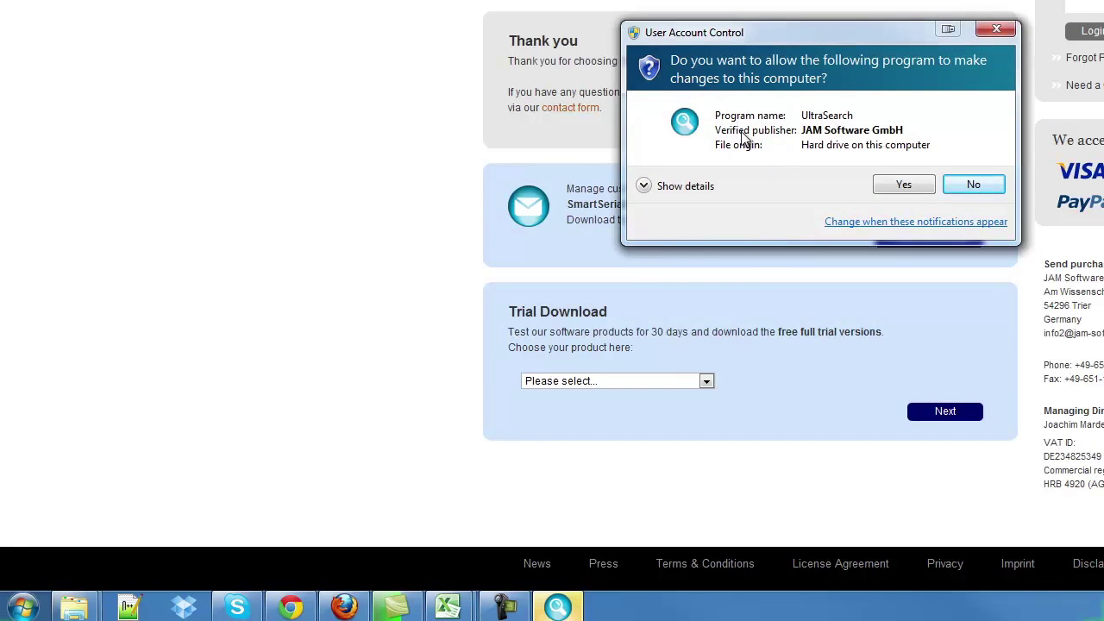
left_click(903, 185)
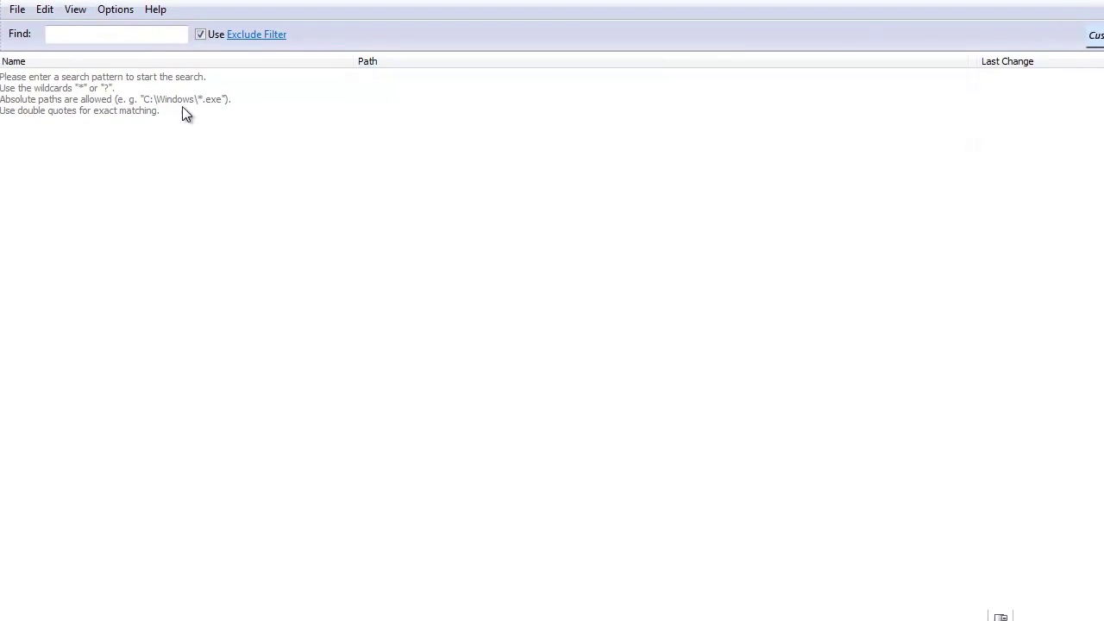
Search for '.xls' files, sort by Last Change newest first, and select two results.
left_click(168, 32)
type(".xls")
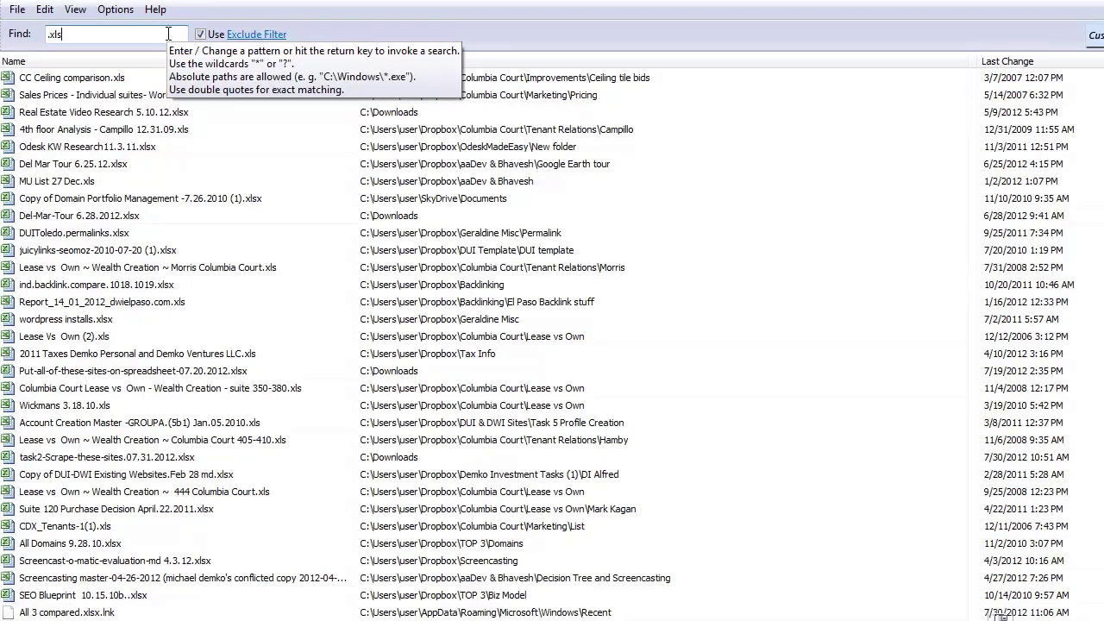
left_click(1028, 60)
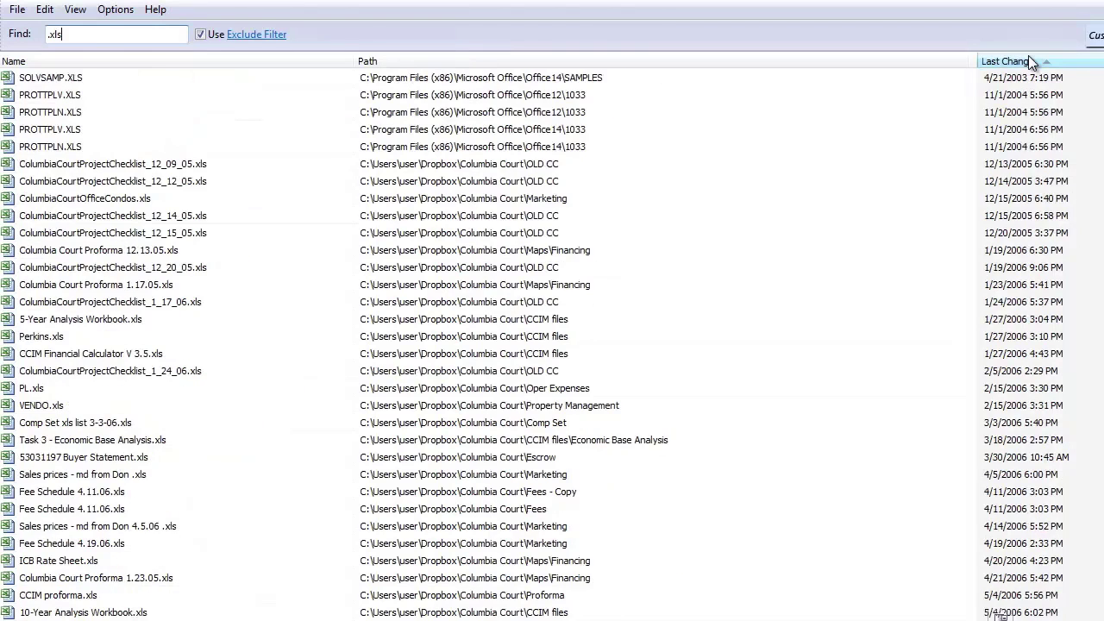
left_click(1029, 60)
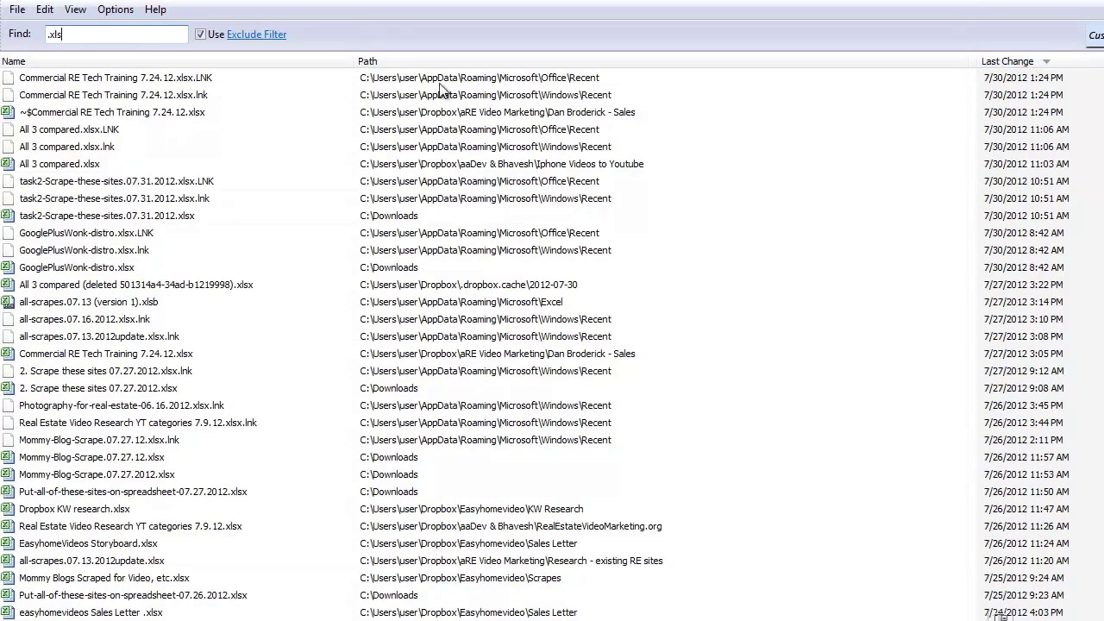
left_click(186, 116)
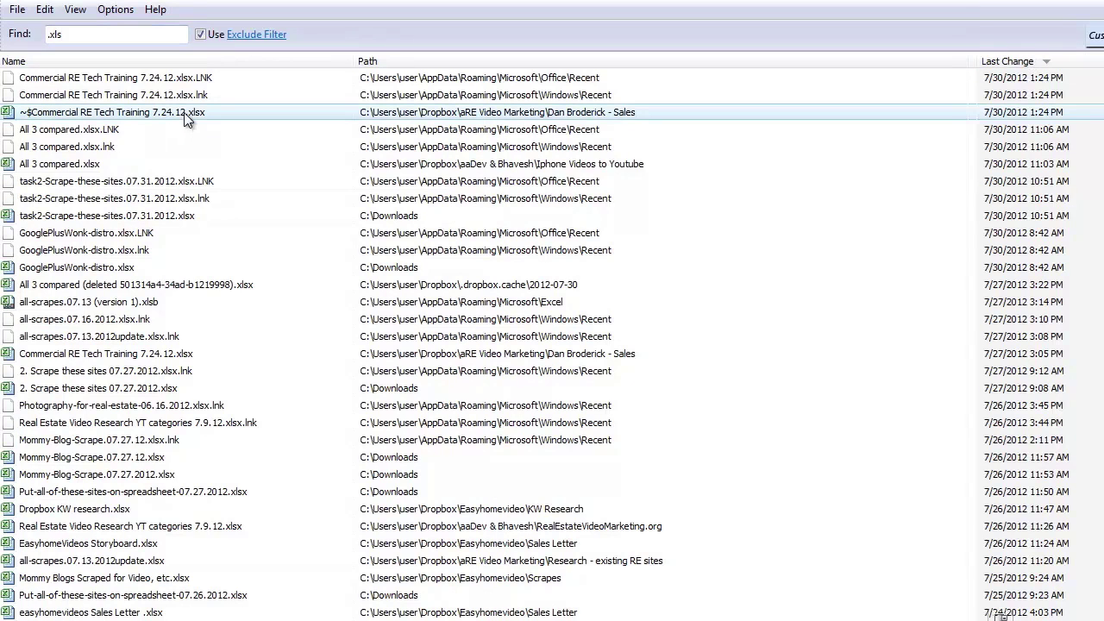
left_click(87, 169)
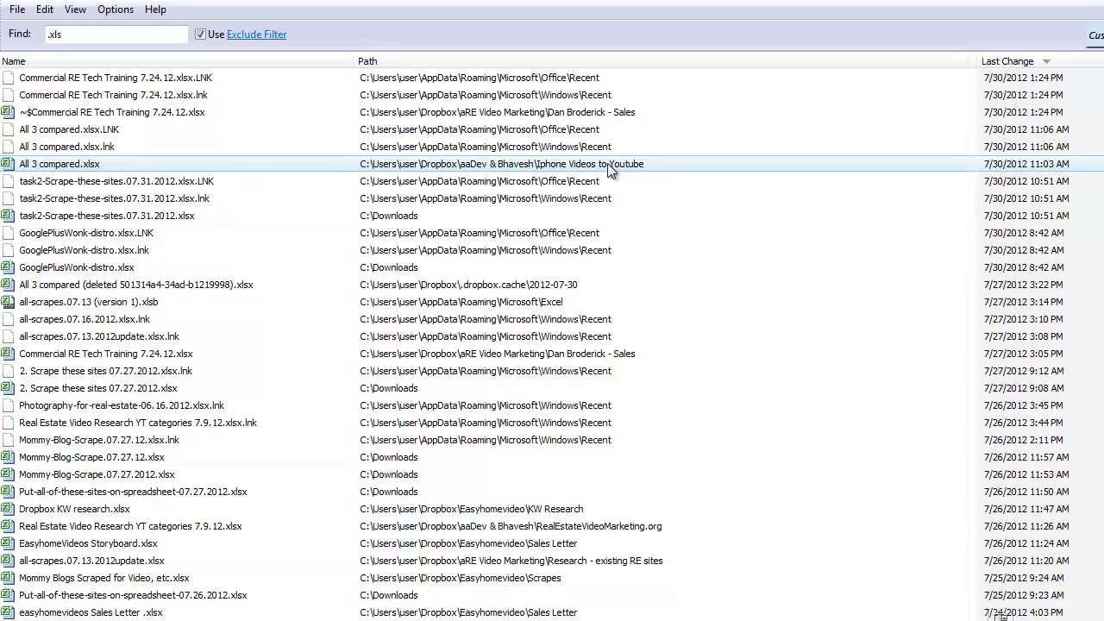
Change the search pattern to '.docx' to list Word documents.
left_click(93, 35)
key("BackSpace")
key("BackSpace")
key("BackSpace")
type("d")
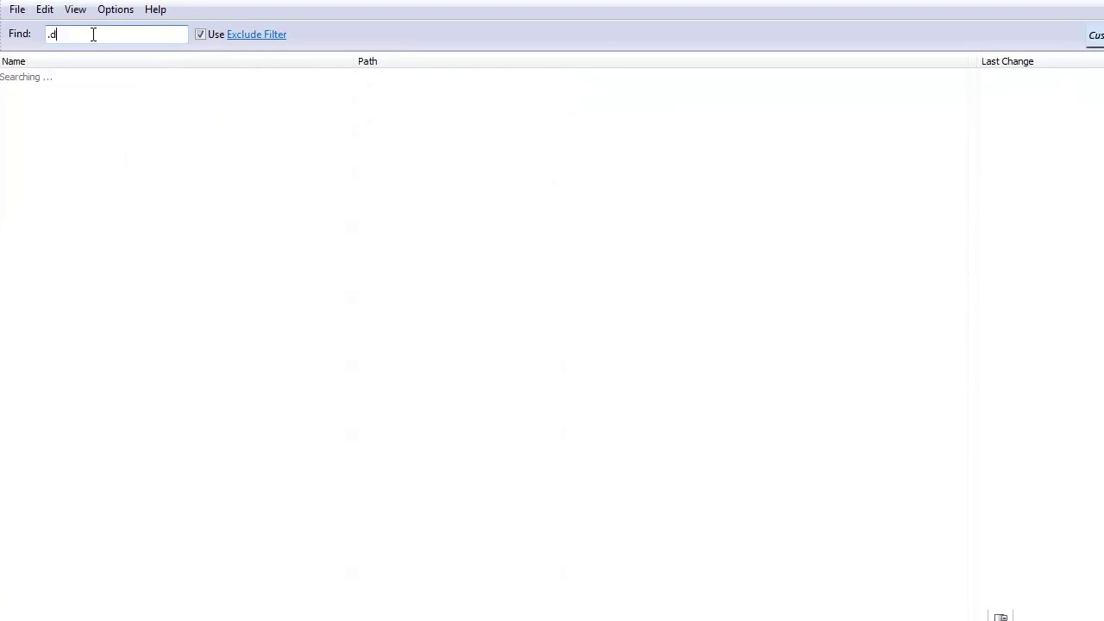
type("oc")
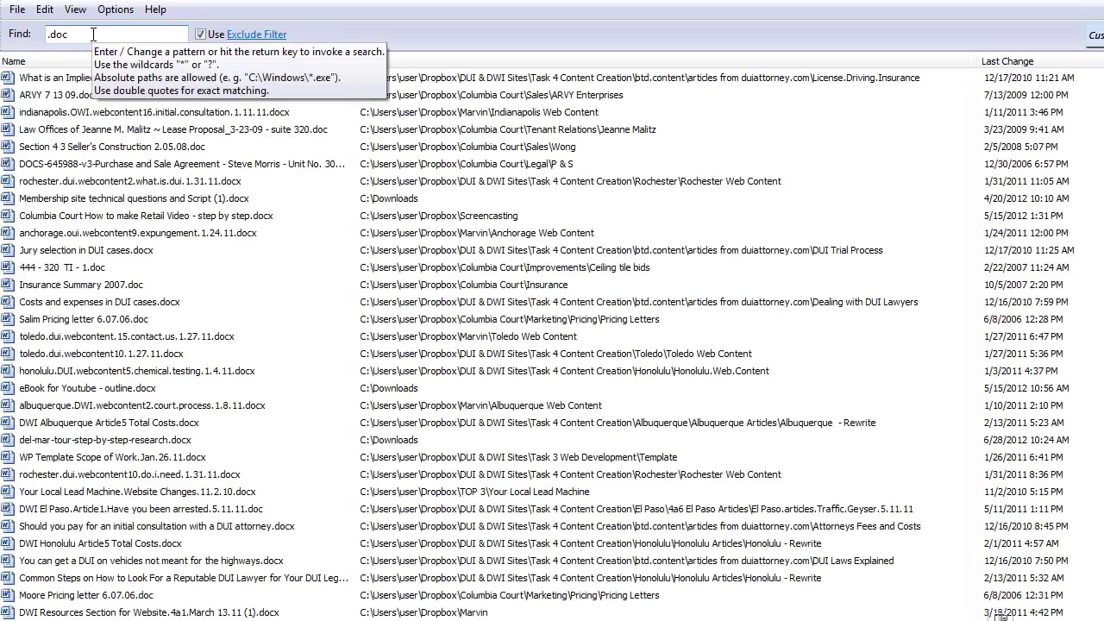
type("x")
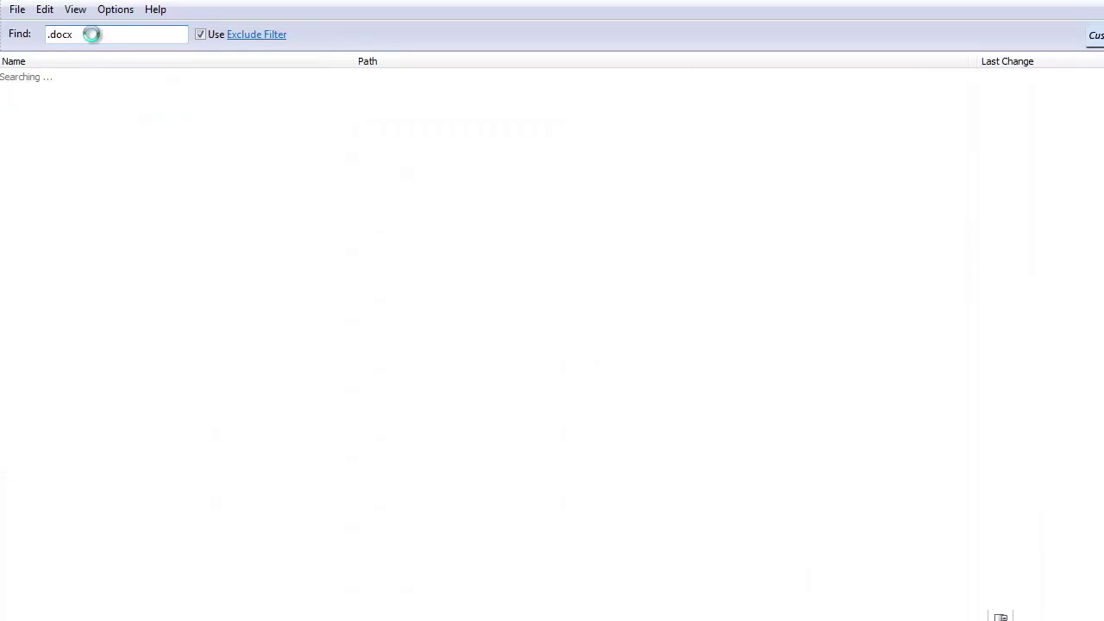
Switch the pattern to '.pptx' and sort presentations by Last Change, newest first.
key("BackSpace")
key("BackSpace")
key("BackSpace")
key("BackSpace")
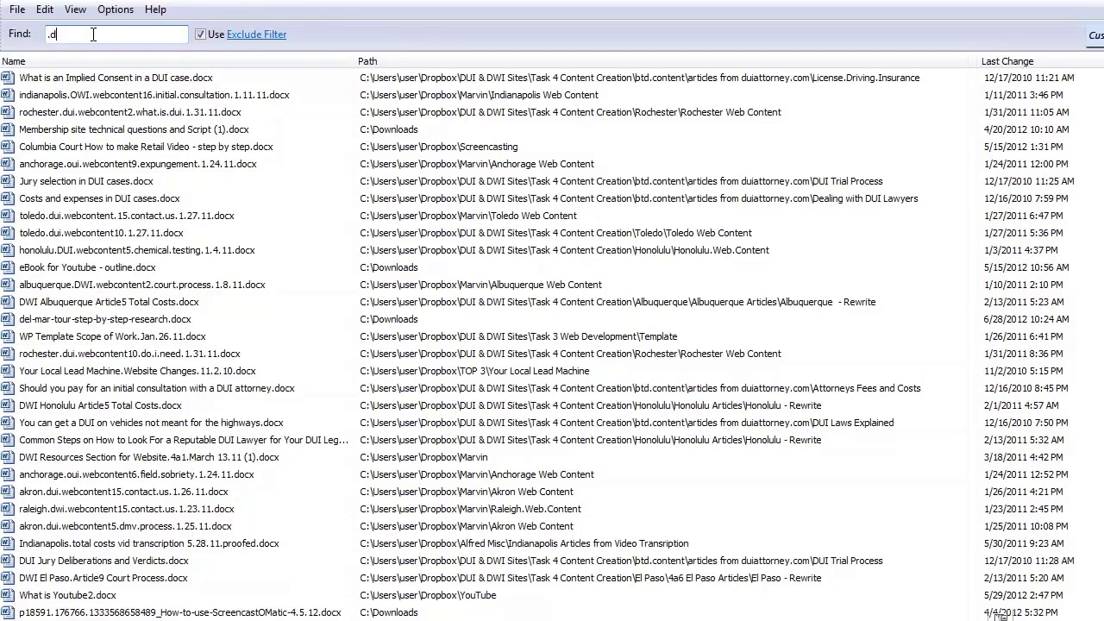
type("pptx")
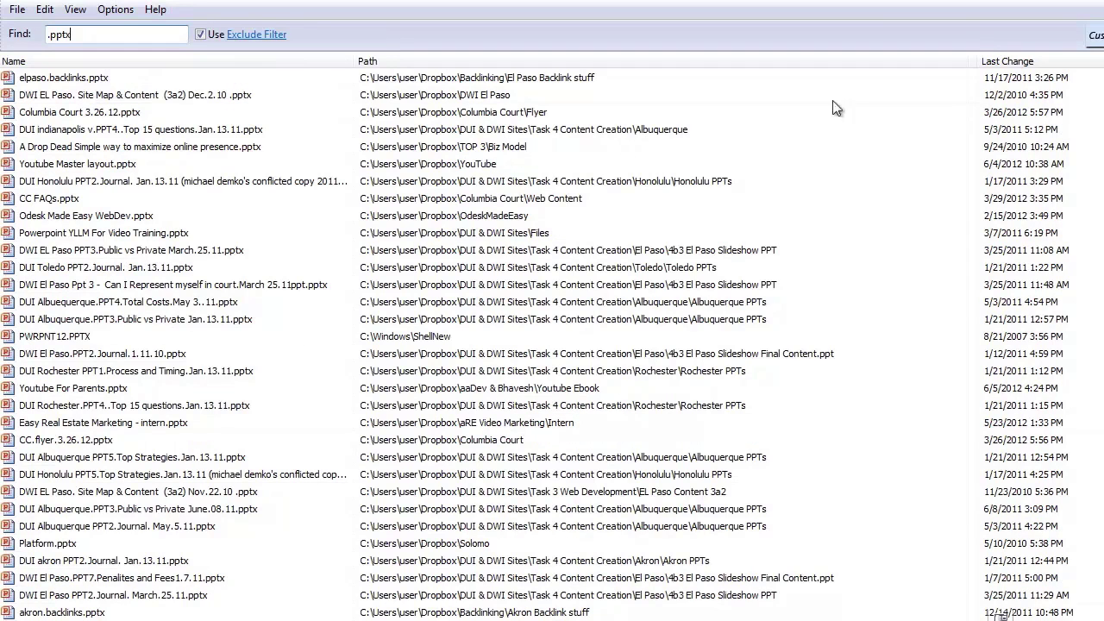
left_click(1005, 66)
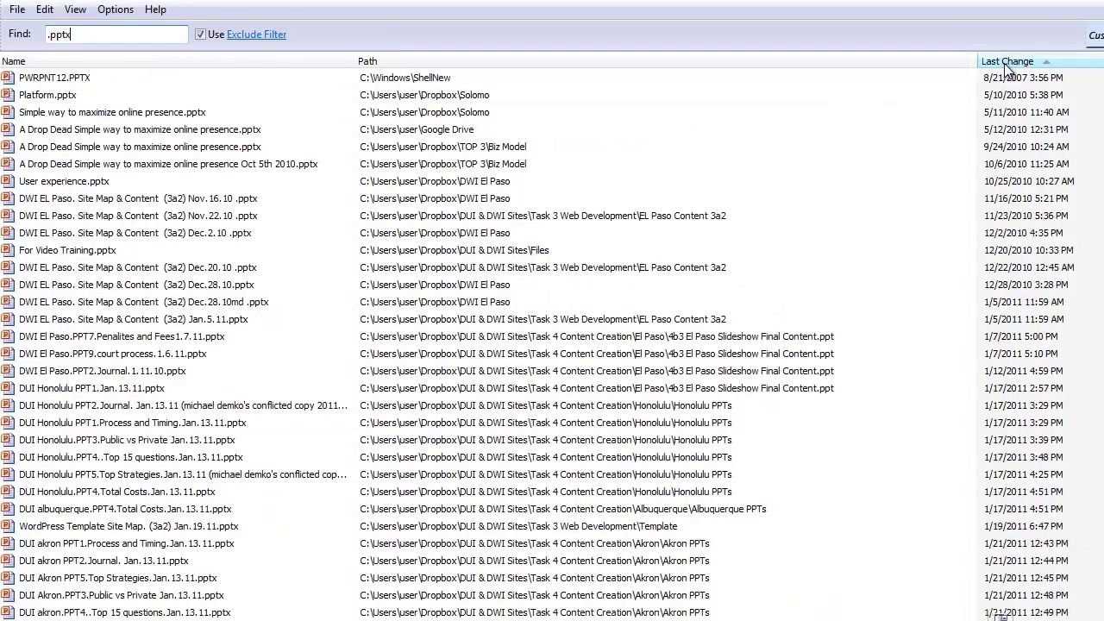
left_click(1006, 64)
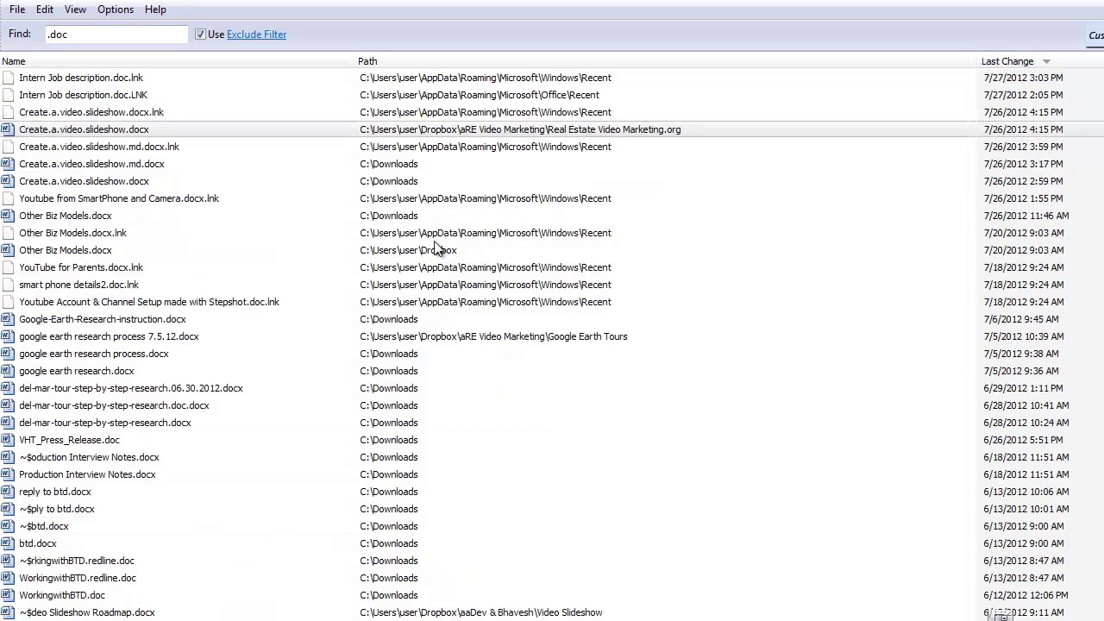
Search '.doc' sorted newest first and open Create.a.video.slideshow.docx in Word.
left_click(96, 35)
key("BackSpace")
key("BackSpace")
key("BackSpace")
type("doc")
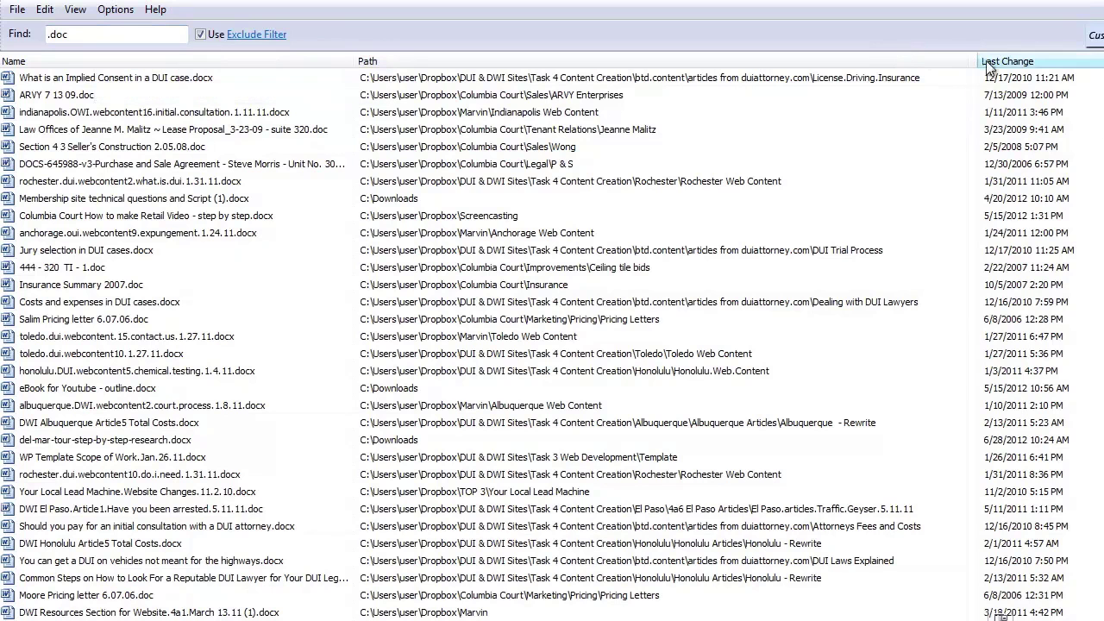
left_click(1008, 61)
left_click(1007, 62)
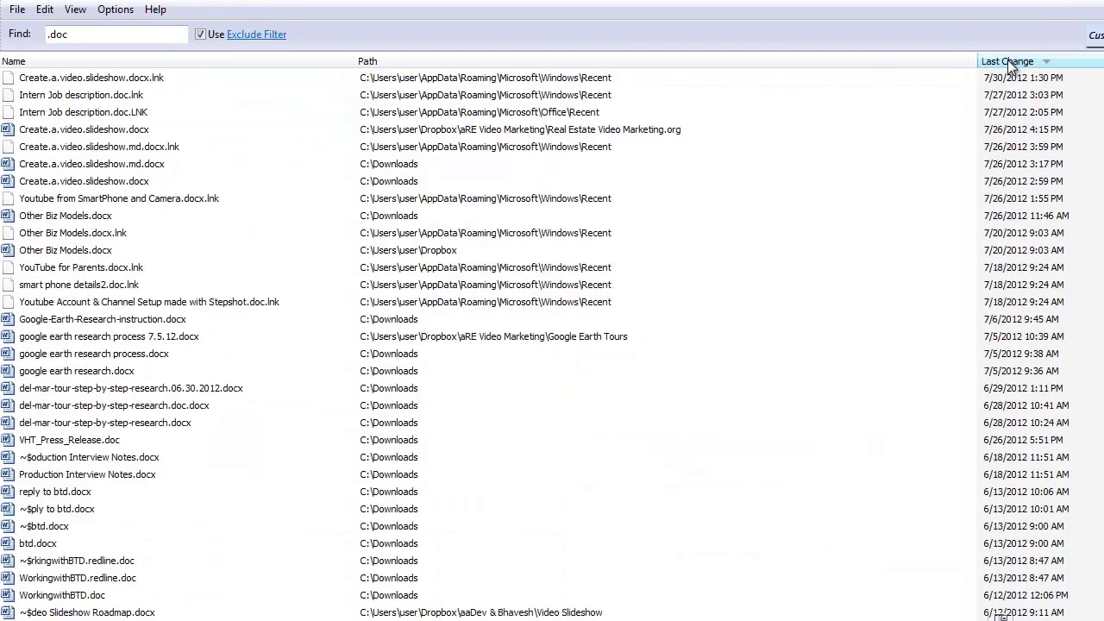
left_click(161, 132)
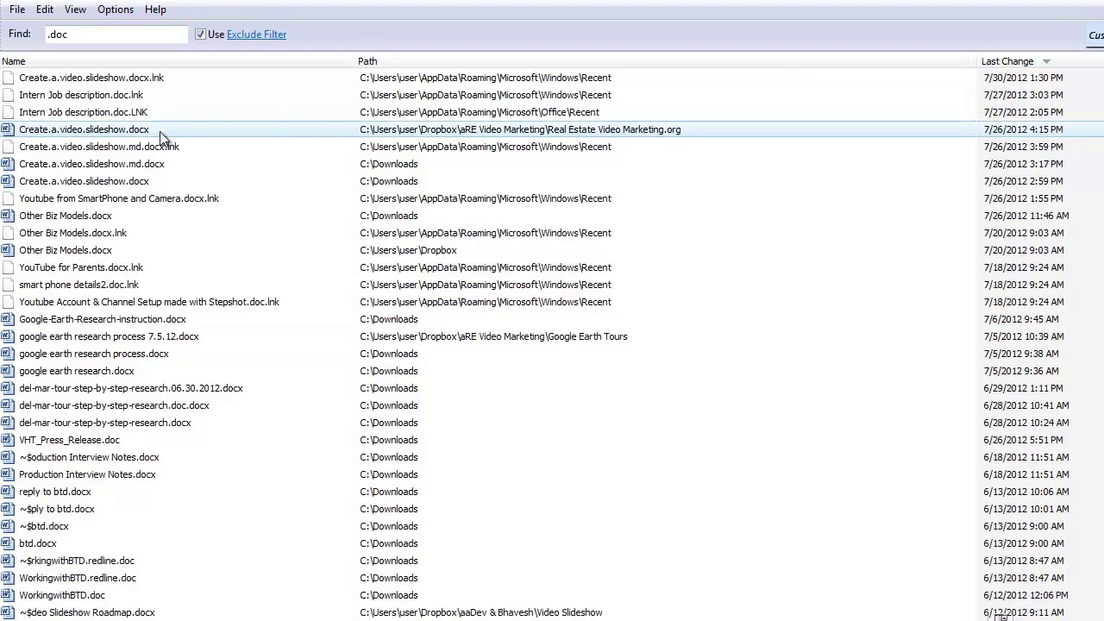
double_click(470, 138)
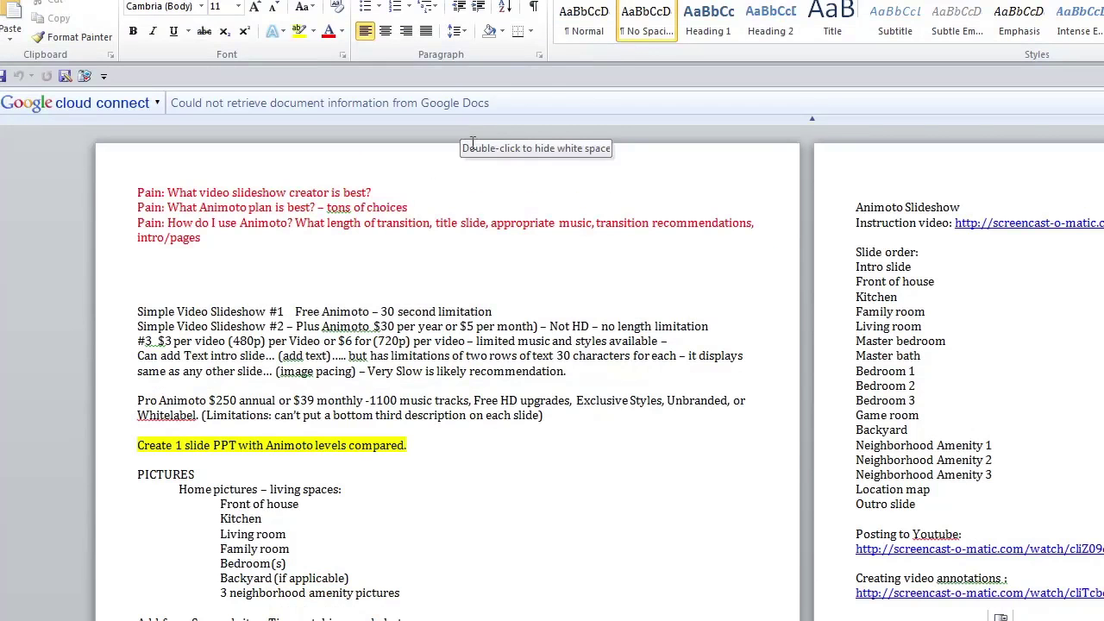